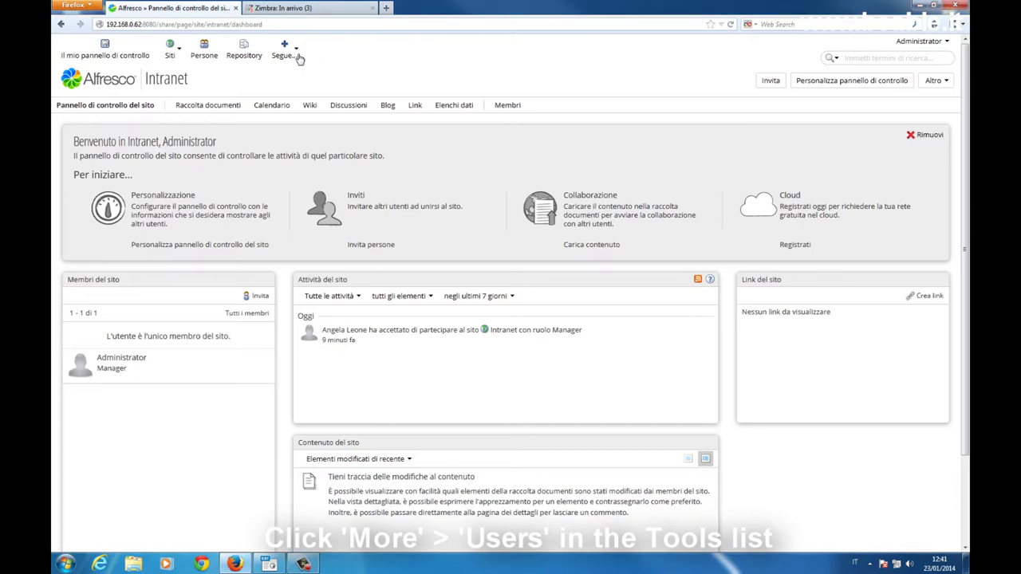
Step: From More > Users in the admin tools, start a New User form
left_click(289, 56)
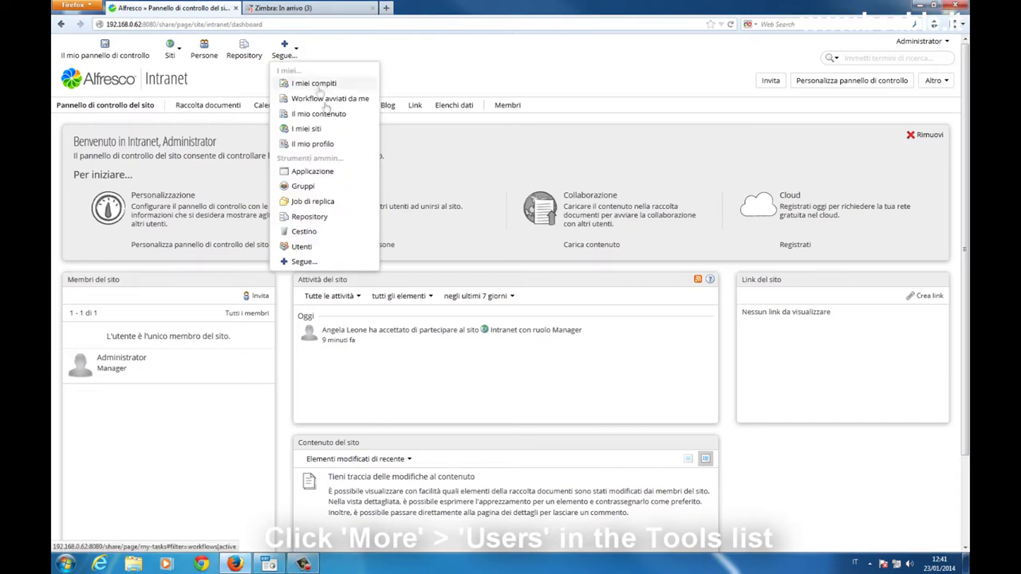
left_click(343, 249)
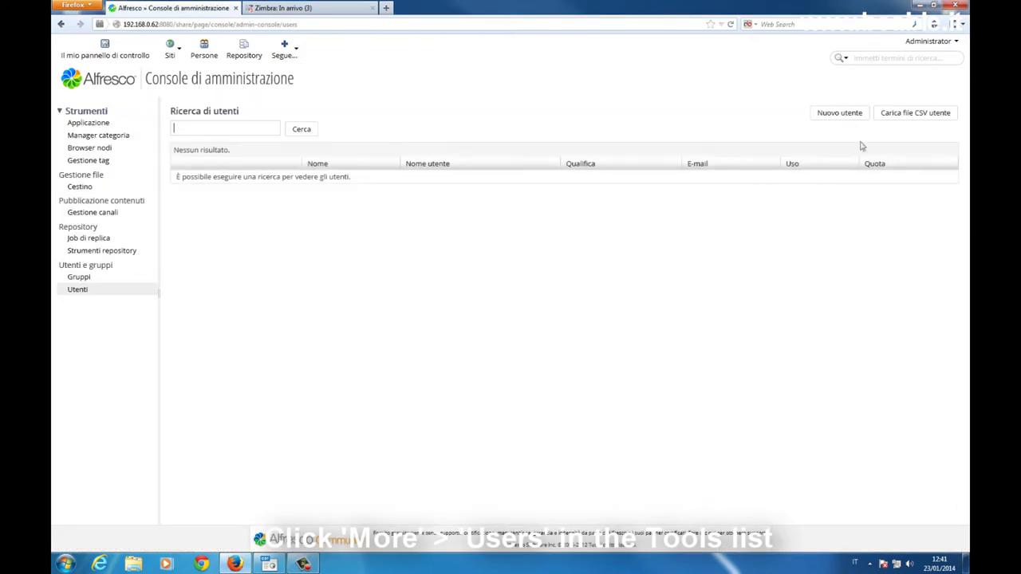
left_click(851, 119)
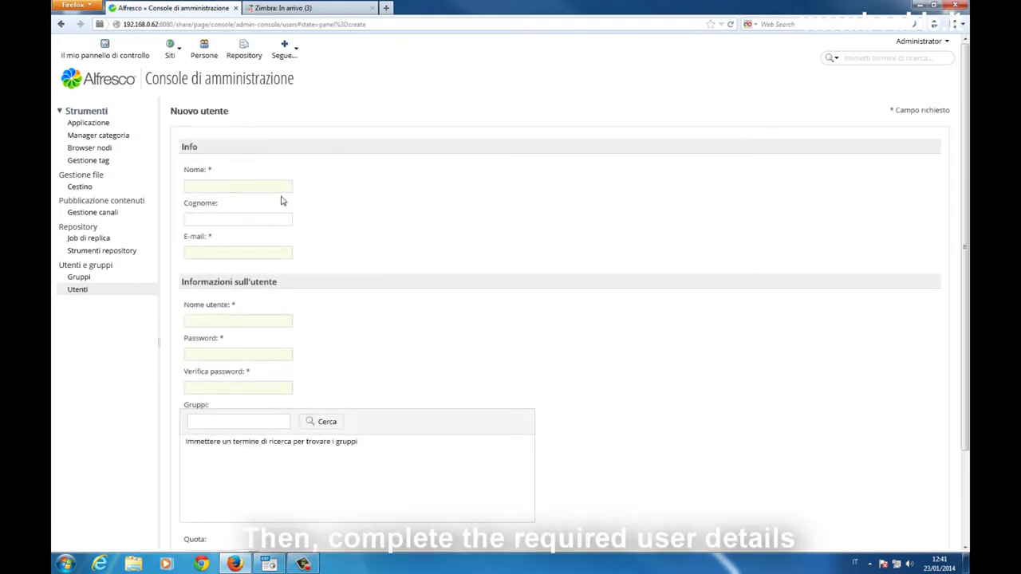
Step: Fill in the new user's first name, surname, e-mail and username from the browser suggestions
type("A")
left_click(257, 200)
left_click(255, 214)
type("L")
left_click(244, 231)
left_click(235, 254)
type("i")
left_click(228, 266)
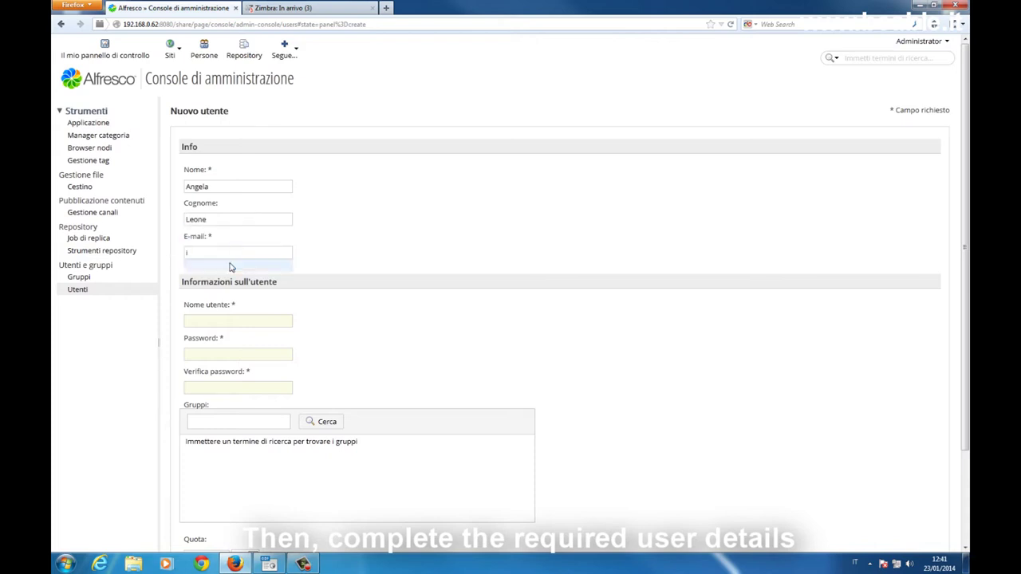
left_click(224, 321)
type("a")
left_click(217, 334)
left_click(215, 353)
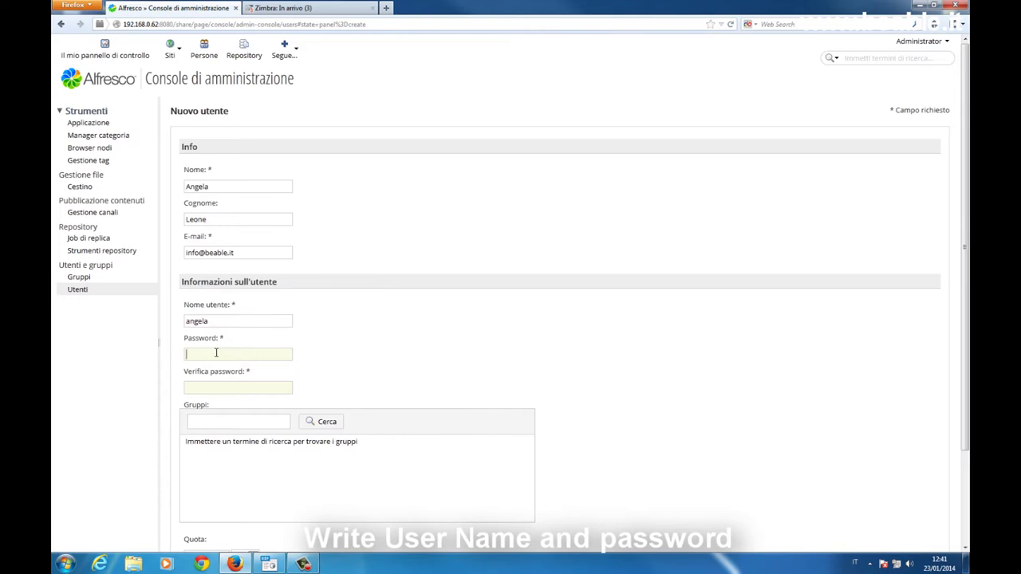
Step: Enter the account password in both password fields and create the user
key("Tab")
scroll(507, 367, "down", 2)
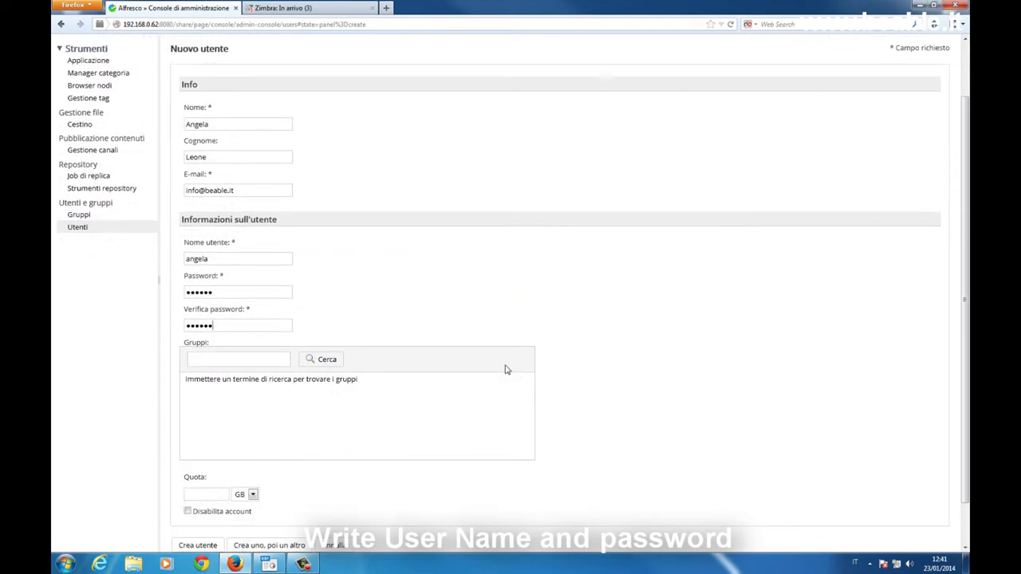
scroll(506, 370, "down", 1)
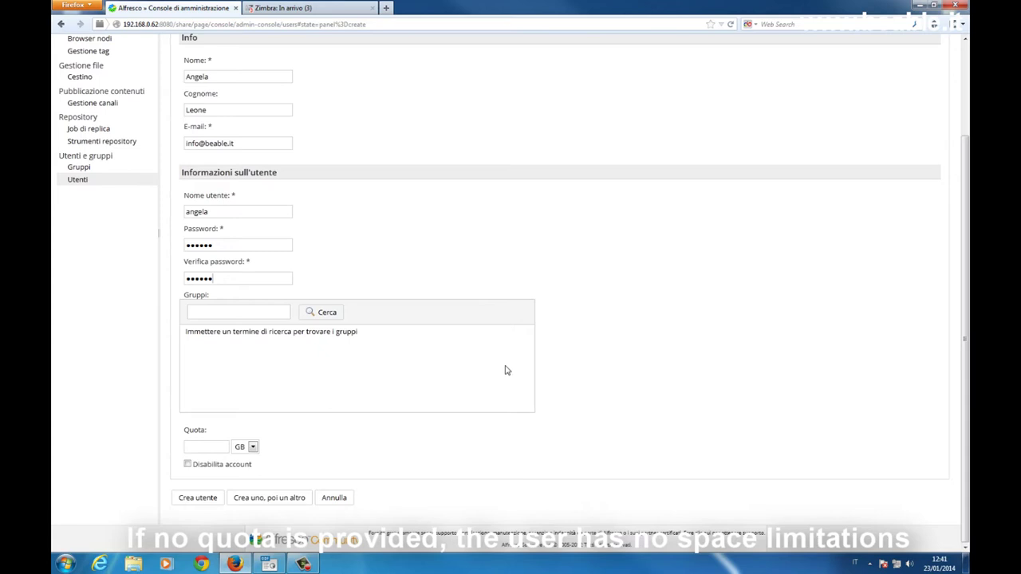
left_click(197, 497)
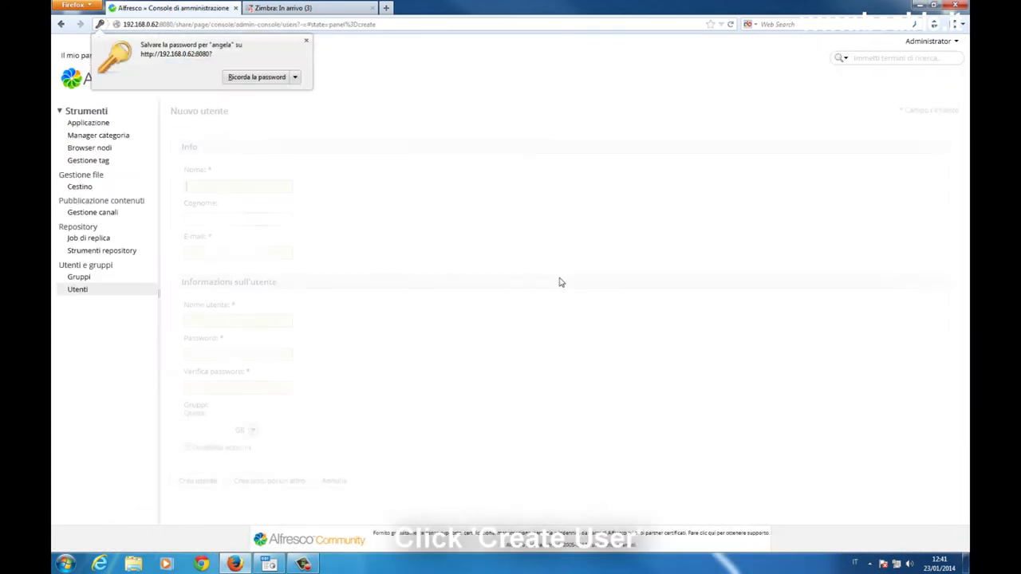
Step: Confirm the new user appears in a user search for 'a', then return to the Intranet site dashboard
left_click(306, 41)
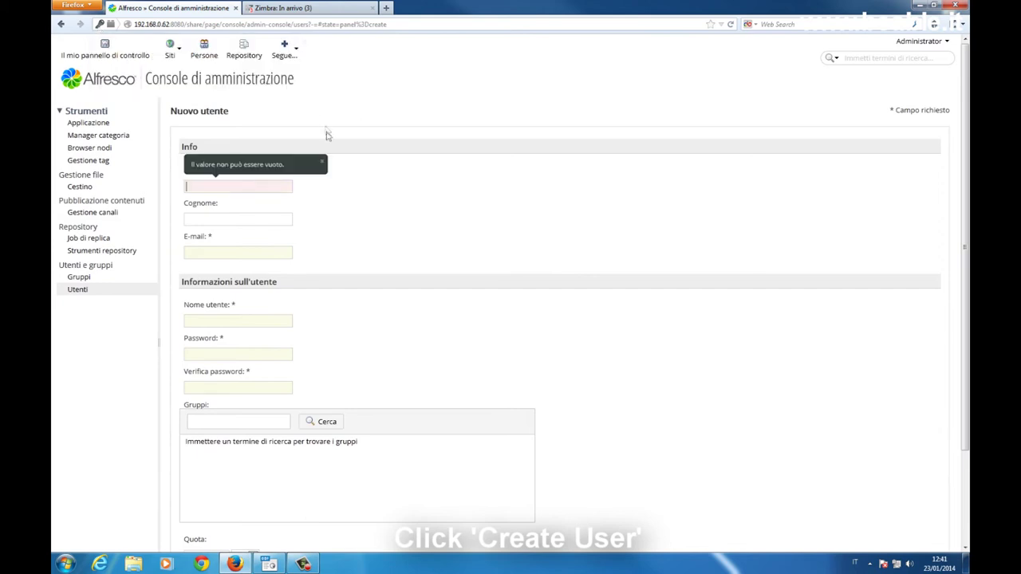
left_click(80, 295)
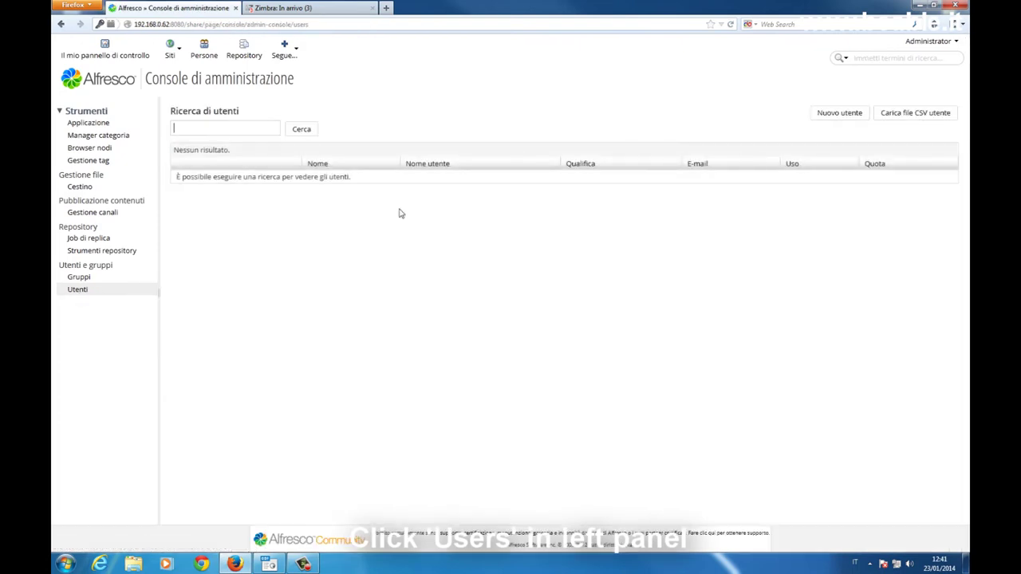
type("a")
left_click(304, 129)
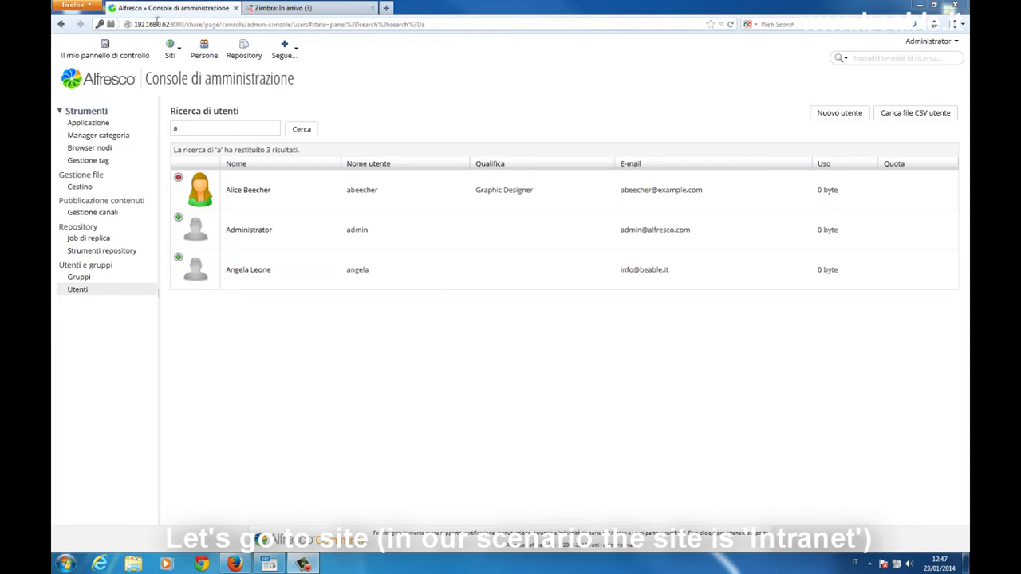
left_click(181, 56)
left_click(192, 84)
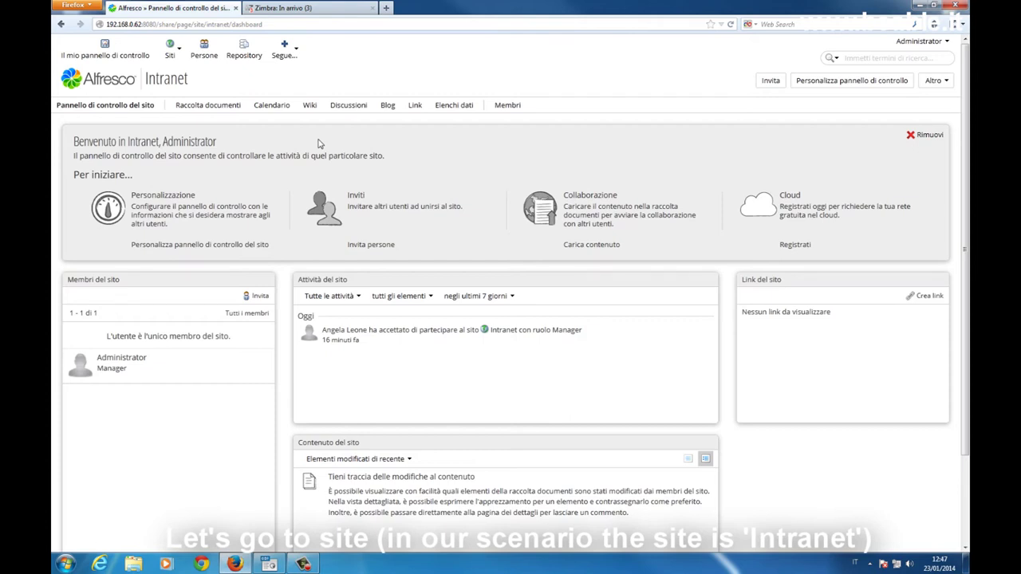
Step: Search for 'a' under Members > Invite People, add the new user, and show the role choices
left_click(508, 113)
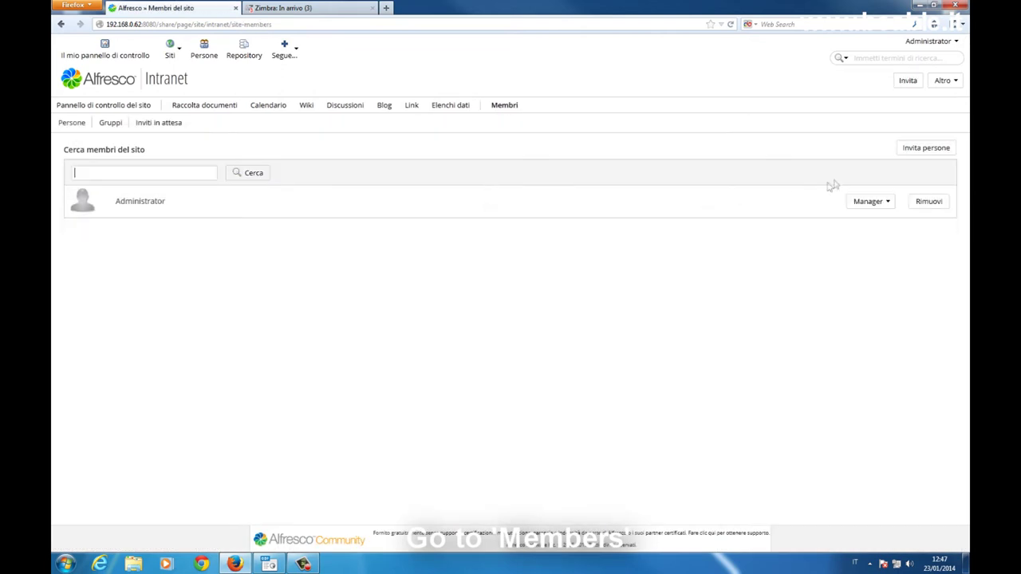
left_click(925, 153)
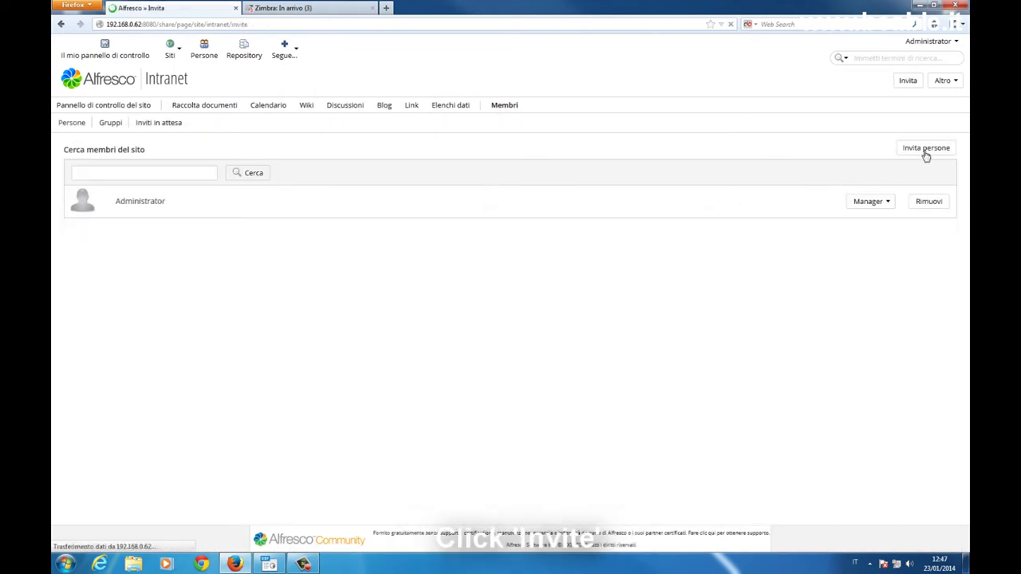
left_click(145, 183)
type("a")
left_click(251, 181)
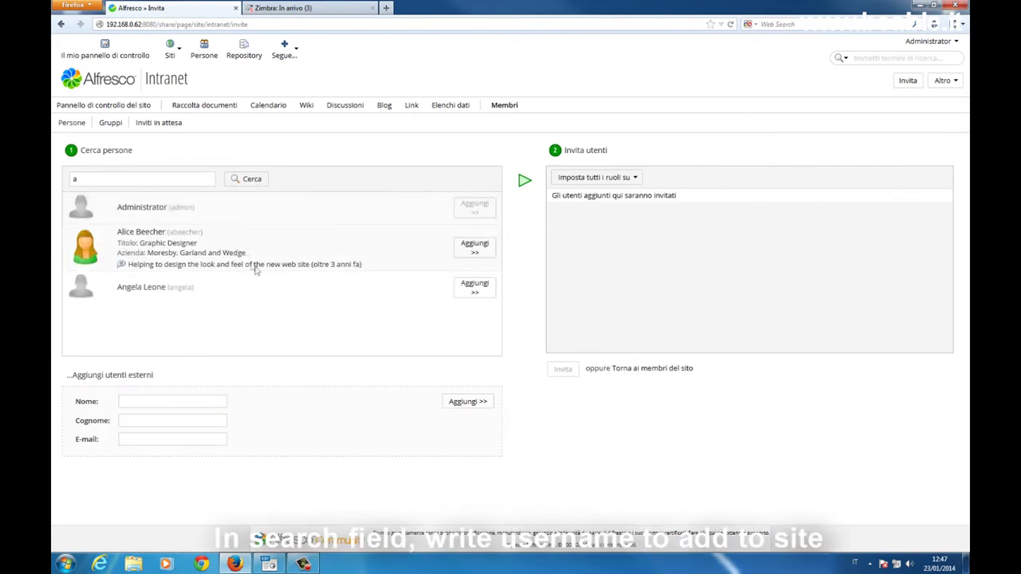
left_click(480, 292)
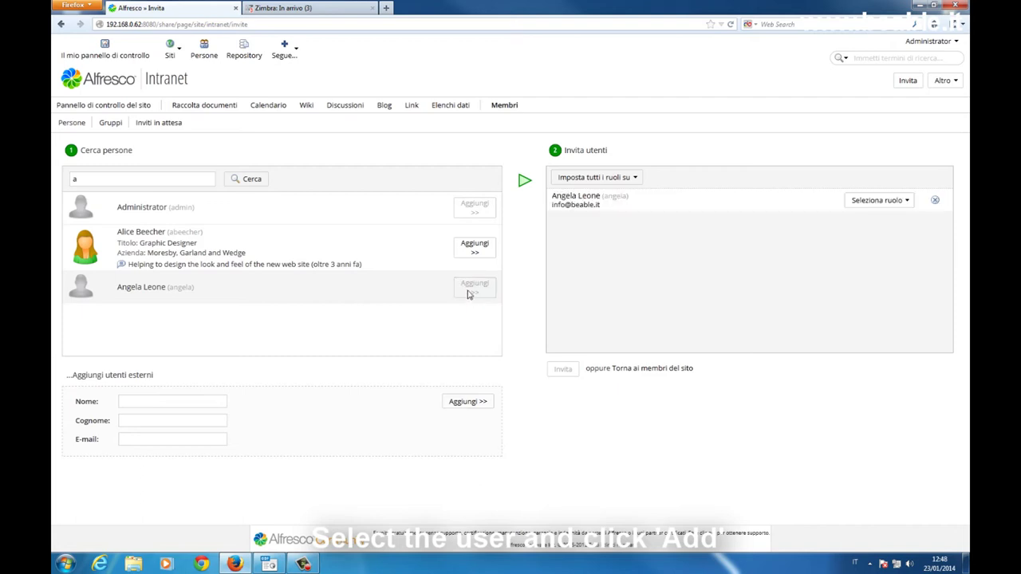
left_click(905, 205)
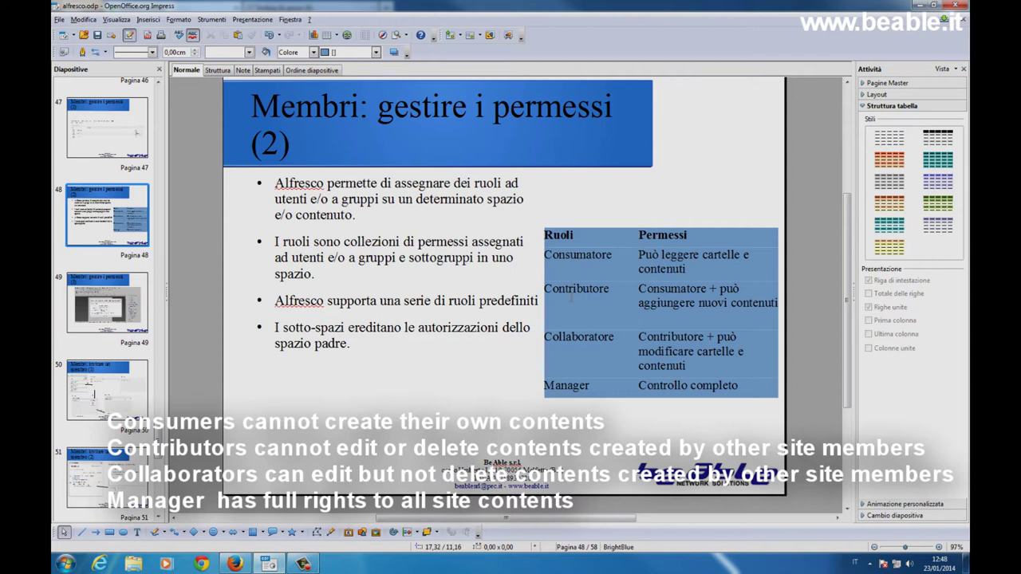
double_click(672, 287)
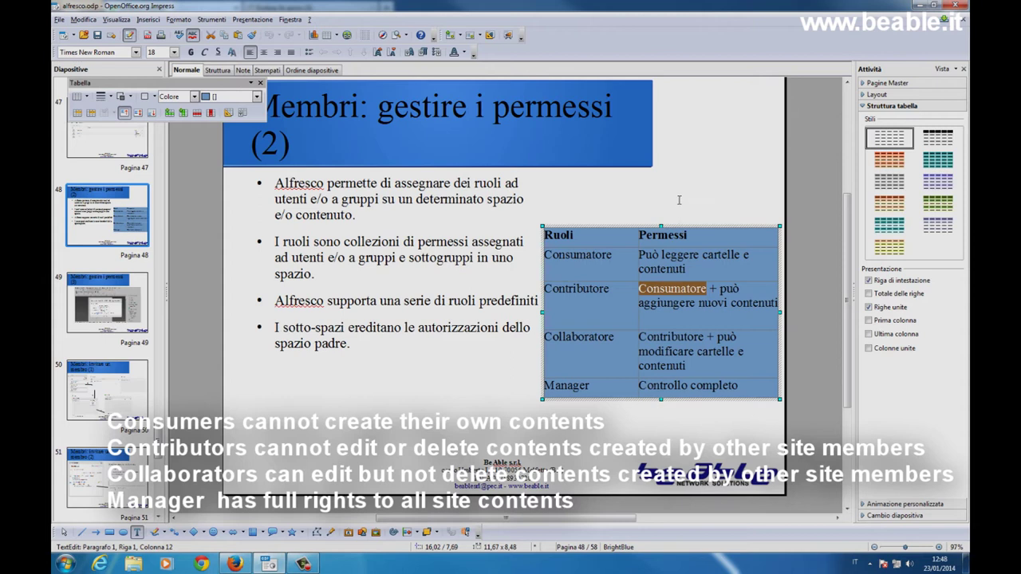
left_click(675, 289)
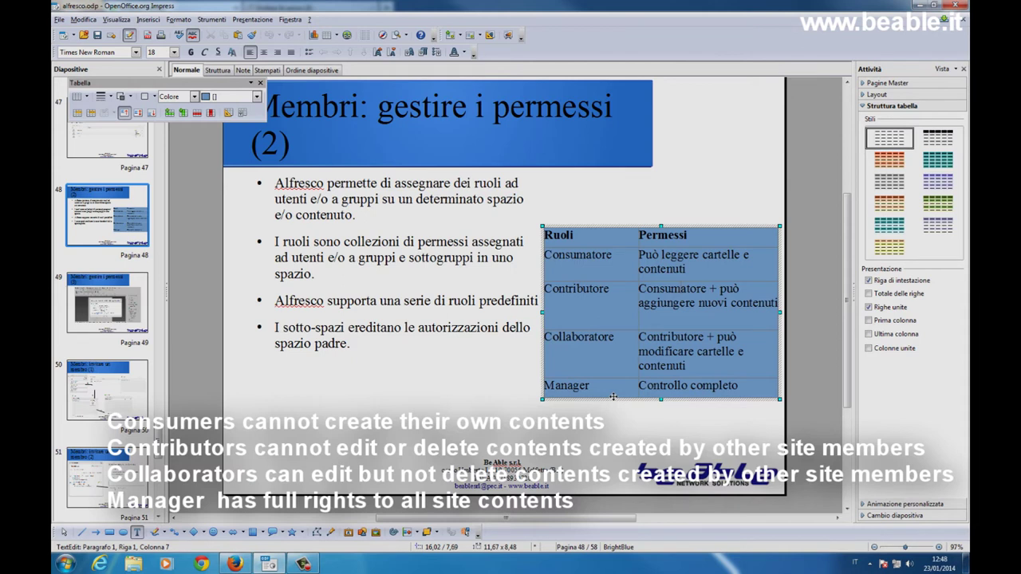
left_click(606, 422)
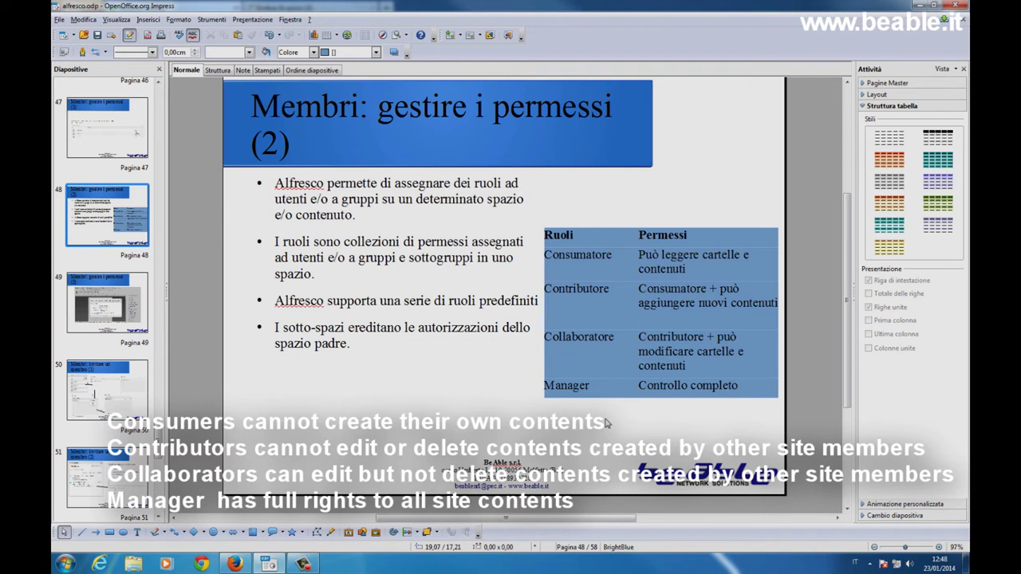
Step: Invite the new user to the Intranet site with the Manager role
left_click(235, 563)
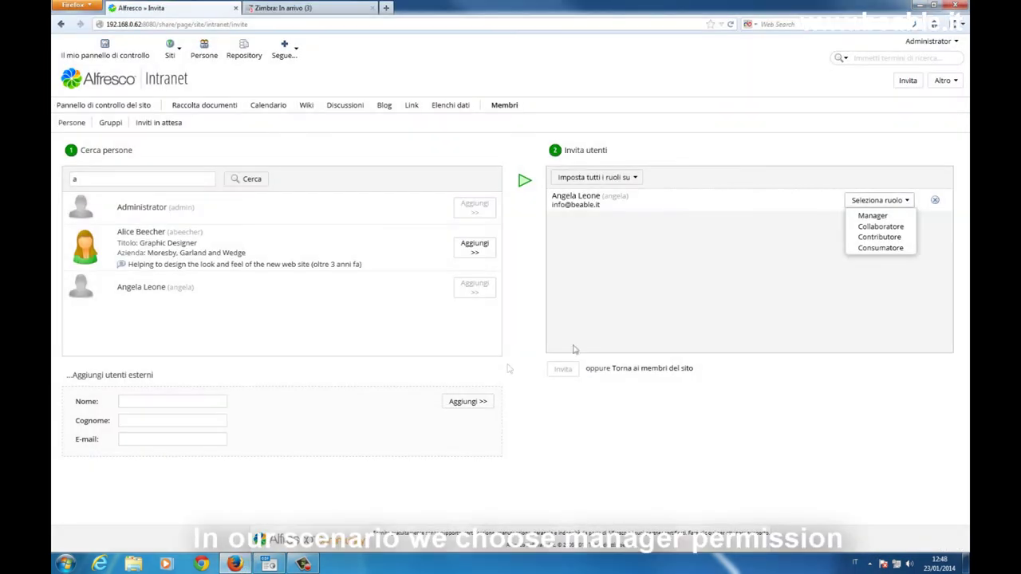
left_click(898, 219)
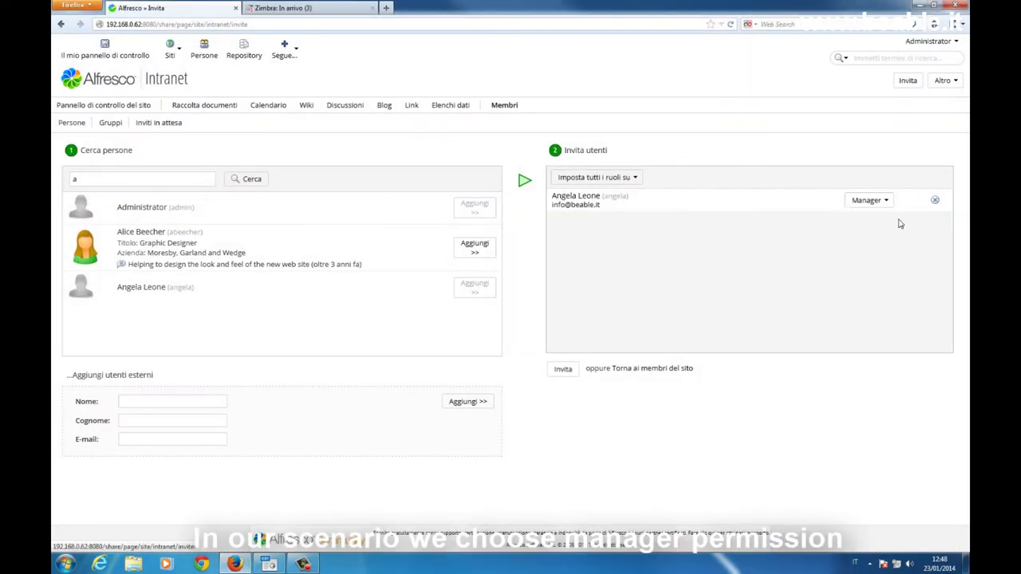
left_click(568, 370)
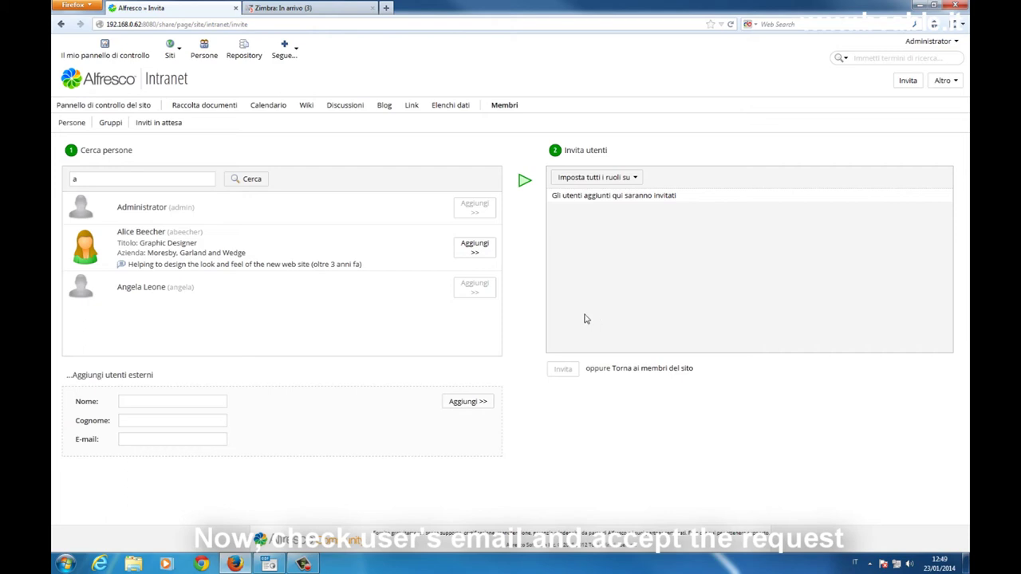
left_click(319, 8)
Step: Open the Alfresco invitation e-mail in Zimbra and follow its accept-invite link
double_click(426, 112)
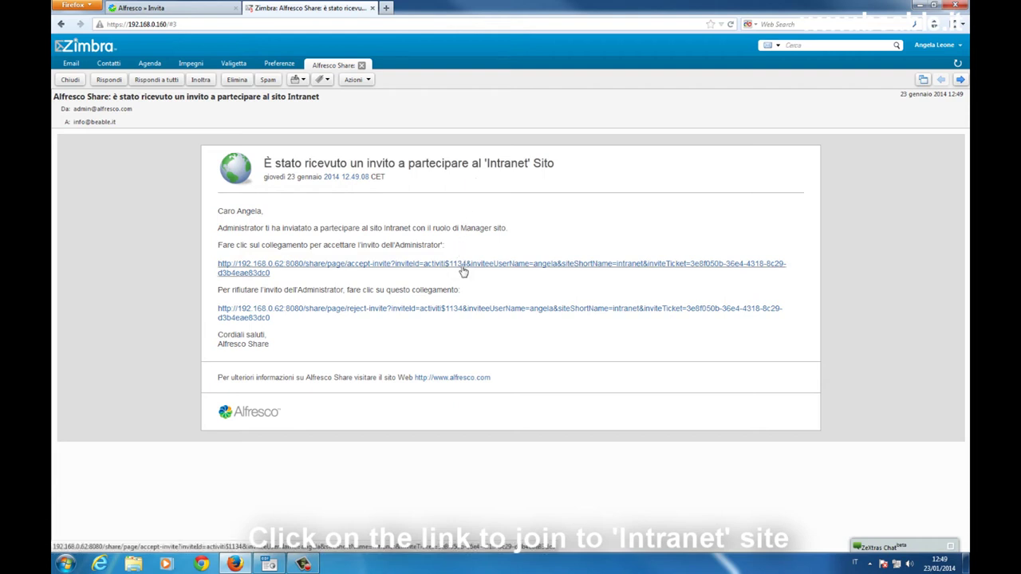
left_click(369, 270)
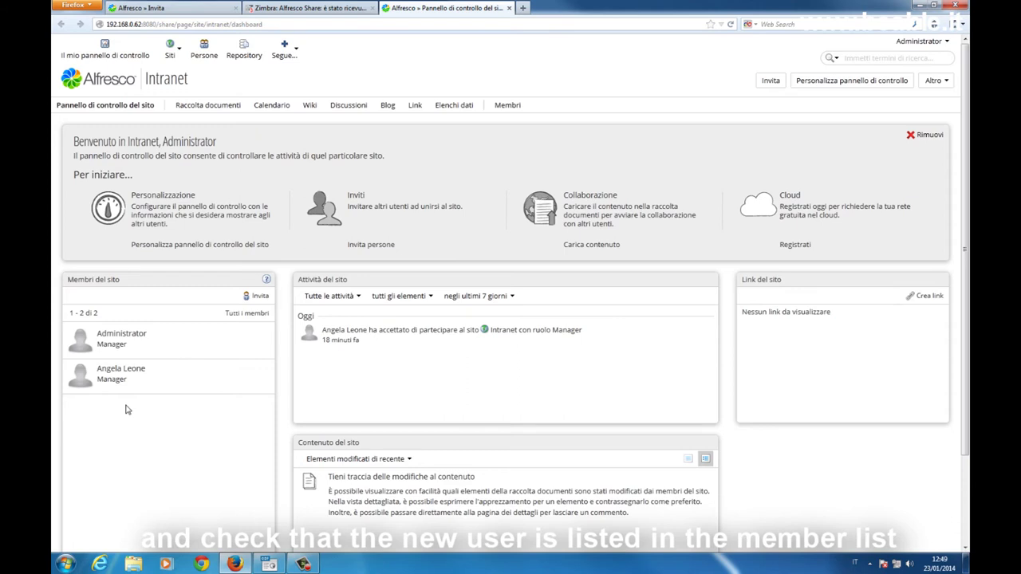
Step: Open the Administrator account menu on the Intranet dashboard
left_click(934, 45)
Step: Sign out as Administrator and sign in with the new user's username and password
left_click(900, 167)
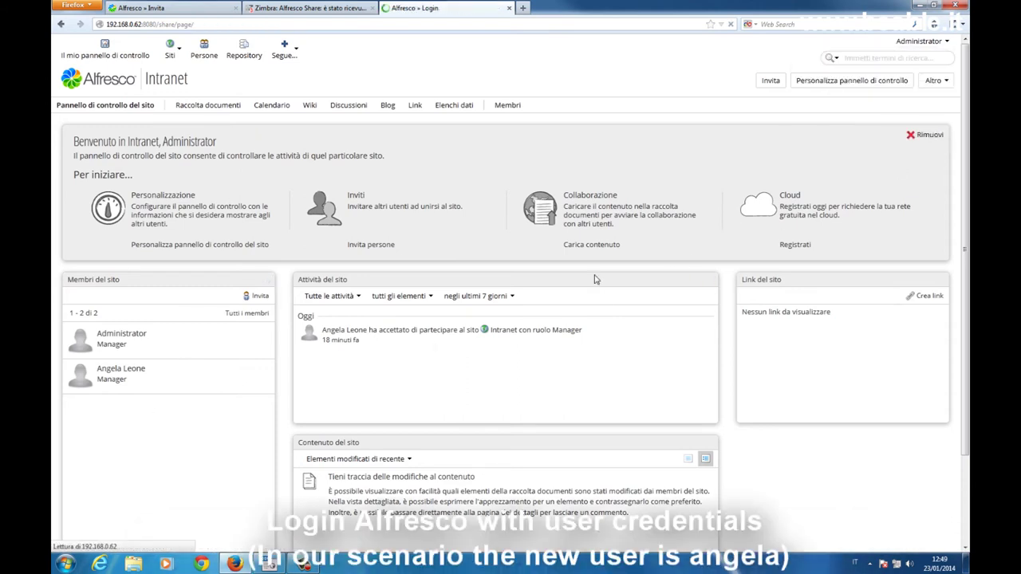
type("angela")
key("Tab")
type("******")
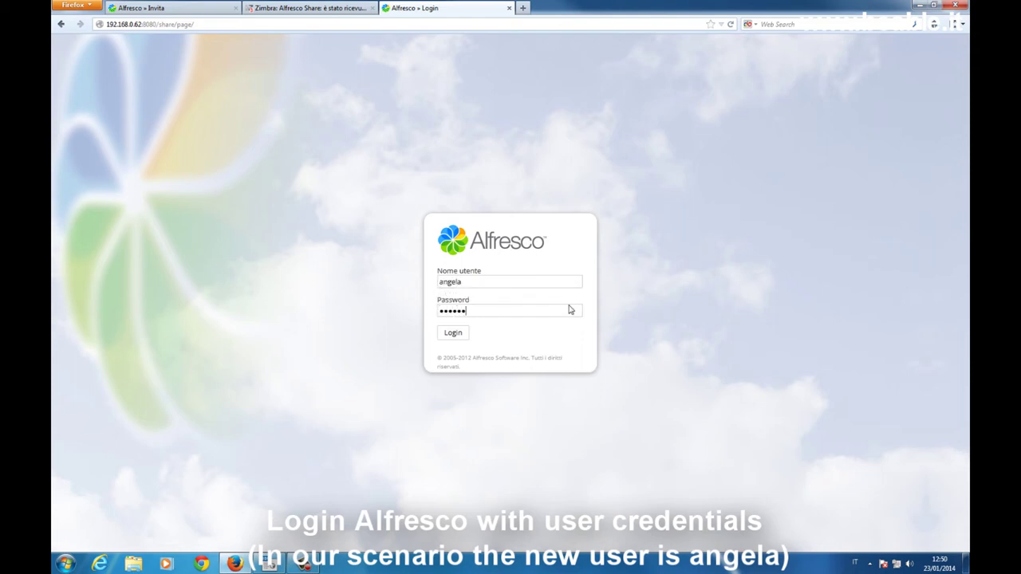
left_click(457, 335)
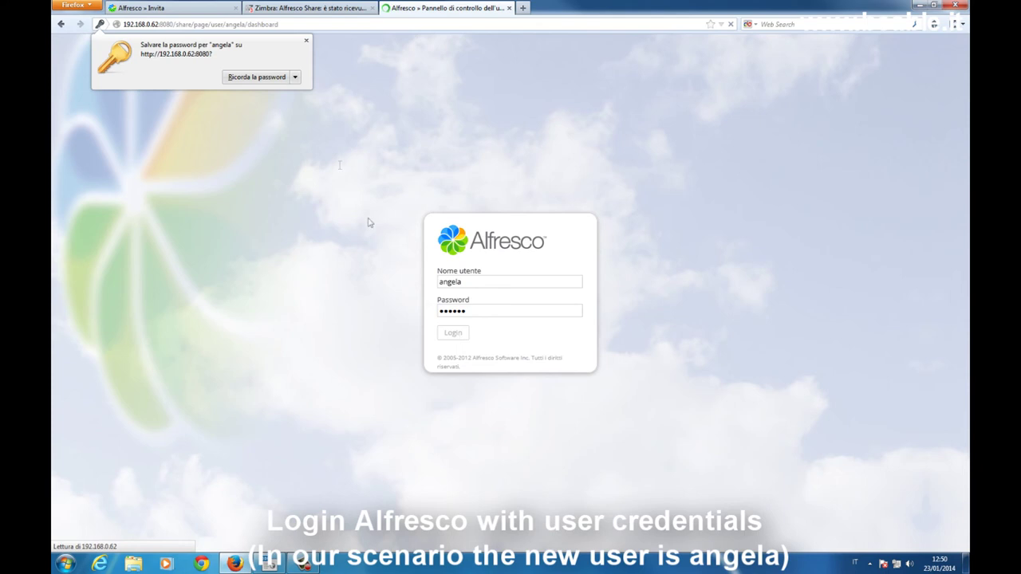
Step: Dismiss the save-password prompt and open the Intranet site dashboard from My Sites
left_click(305, 40)
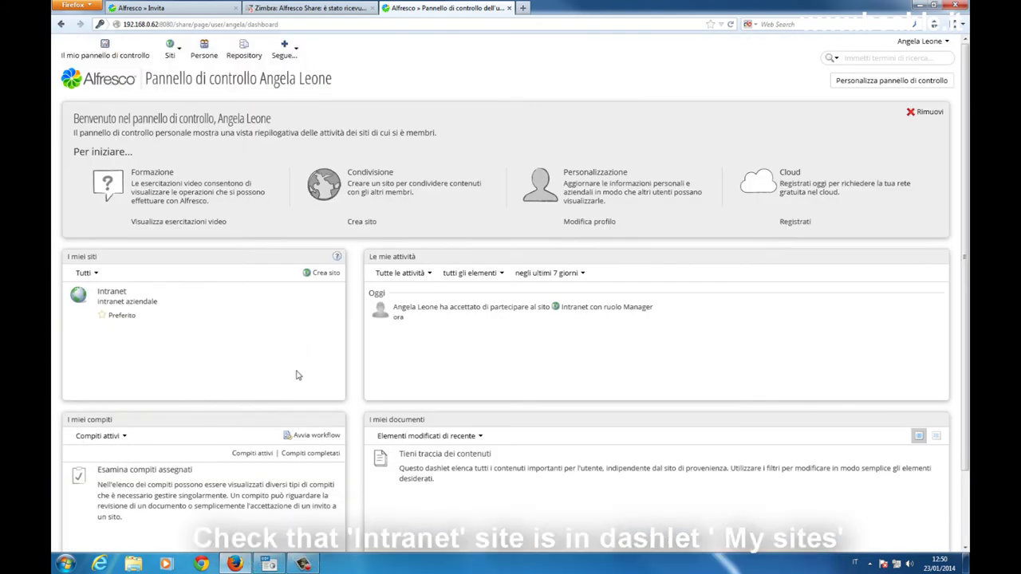
left_click(112, 292)
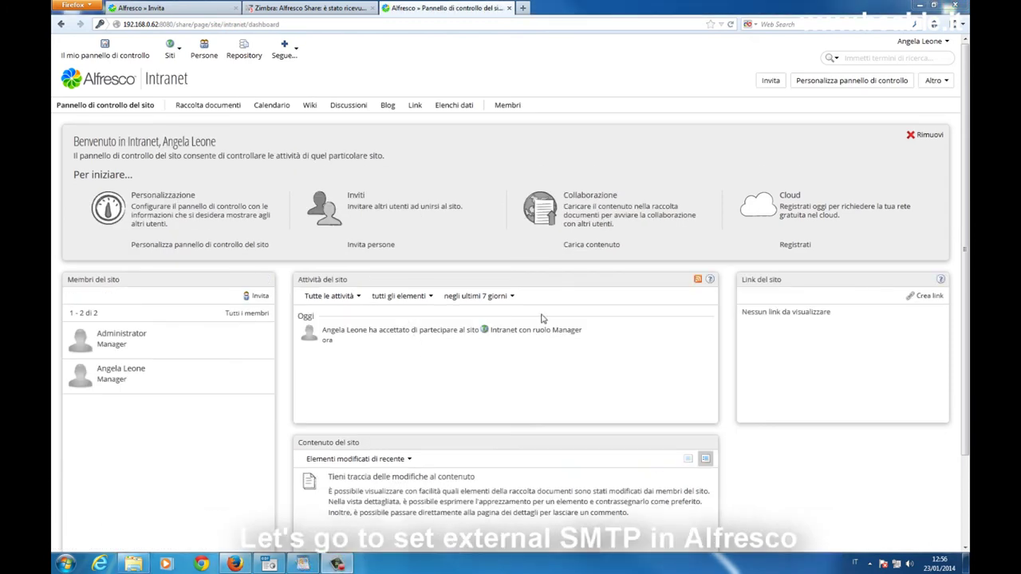
left_click(918, 5)
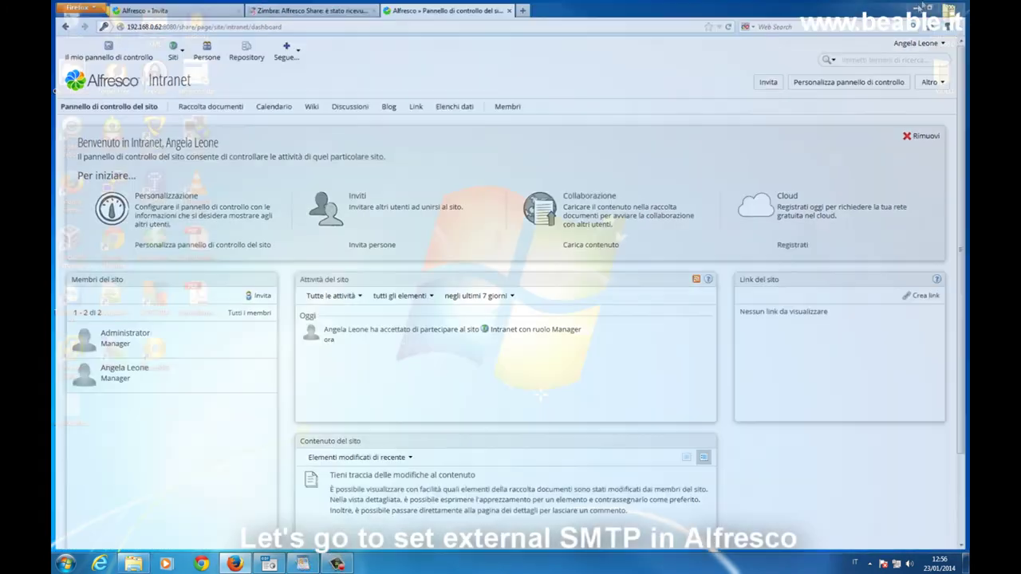
Step: Run putty.exe and open an SSH connection to 192.168.0.62
left_click(112, 185)
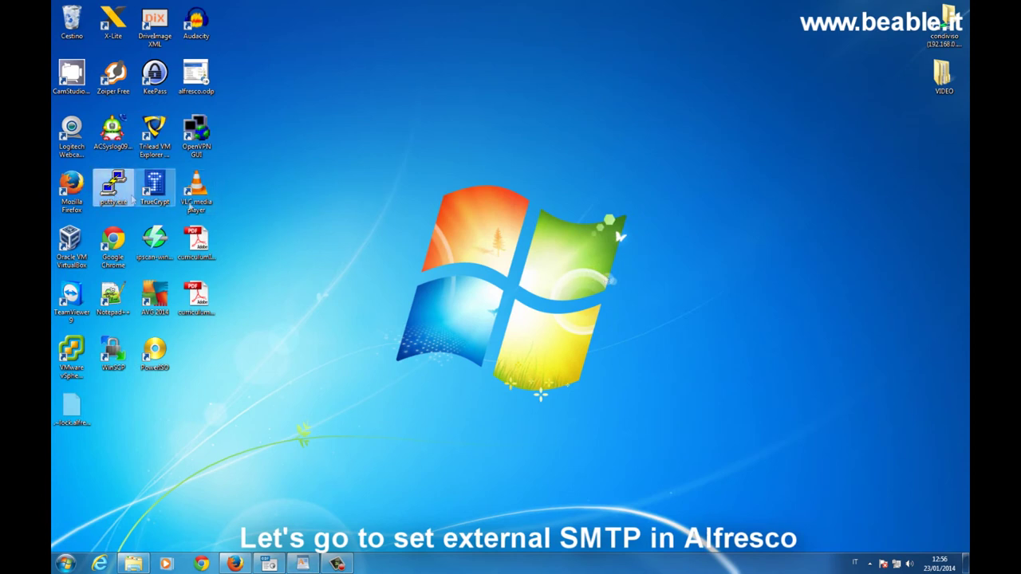
double_click(121, 196)
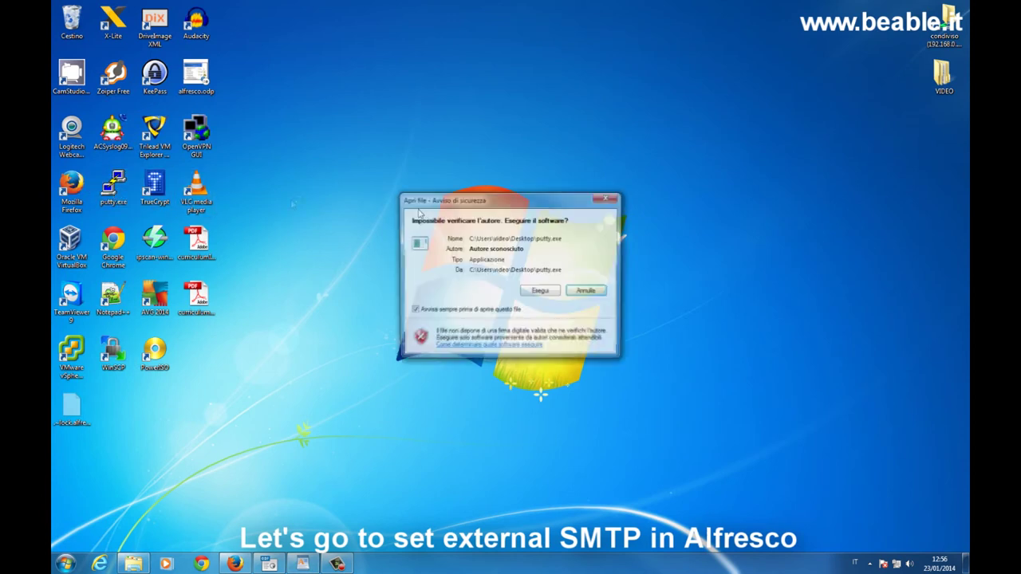
left_click(540, 293)
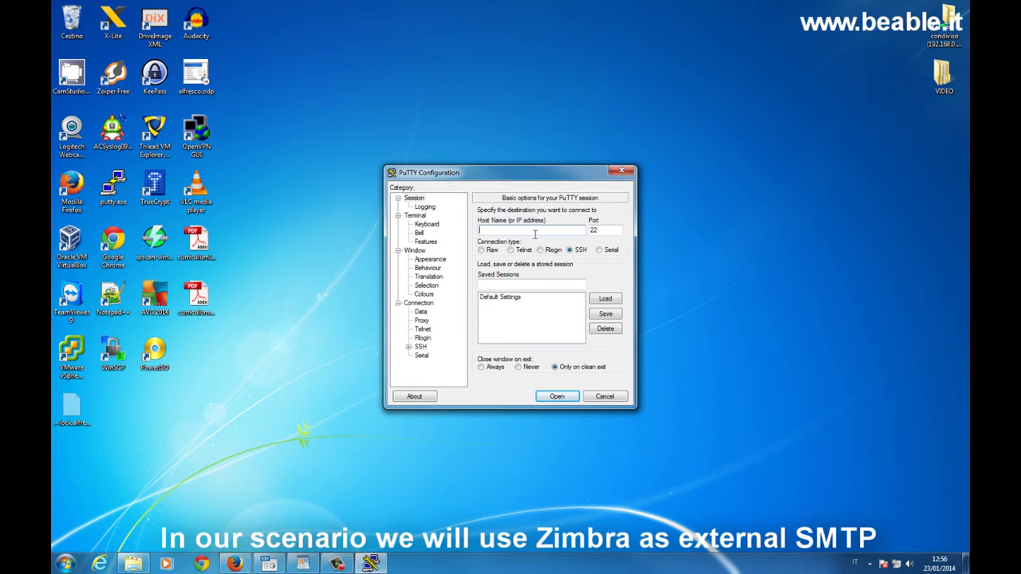
type("192.168.8")
key("BackSpace")
key("BackSpace")
type("8")
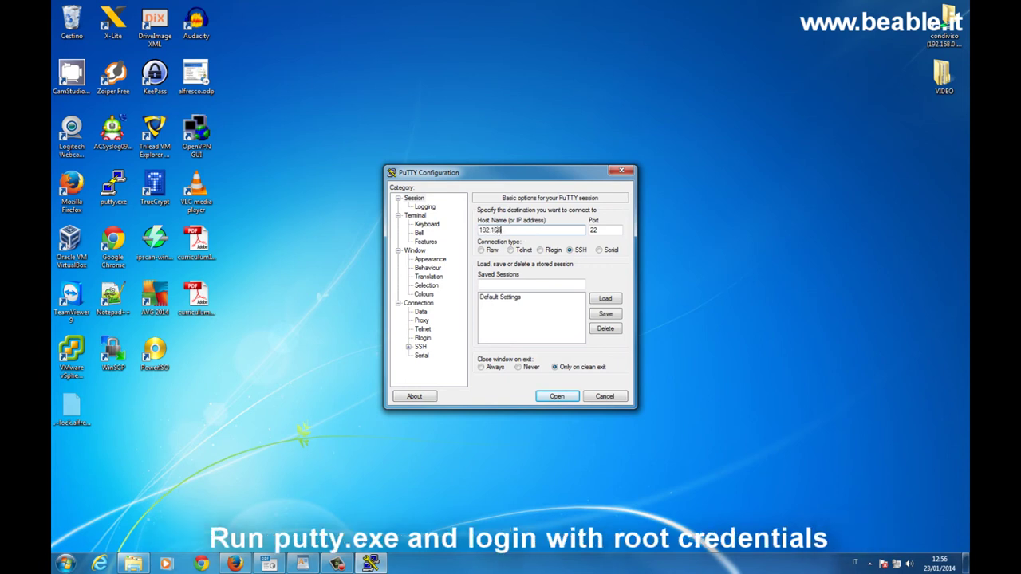
type(".0.62")
key("Return")
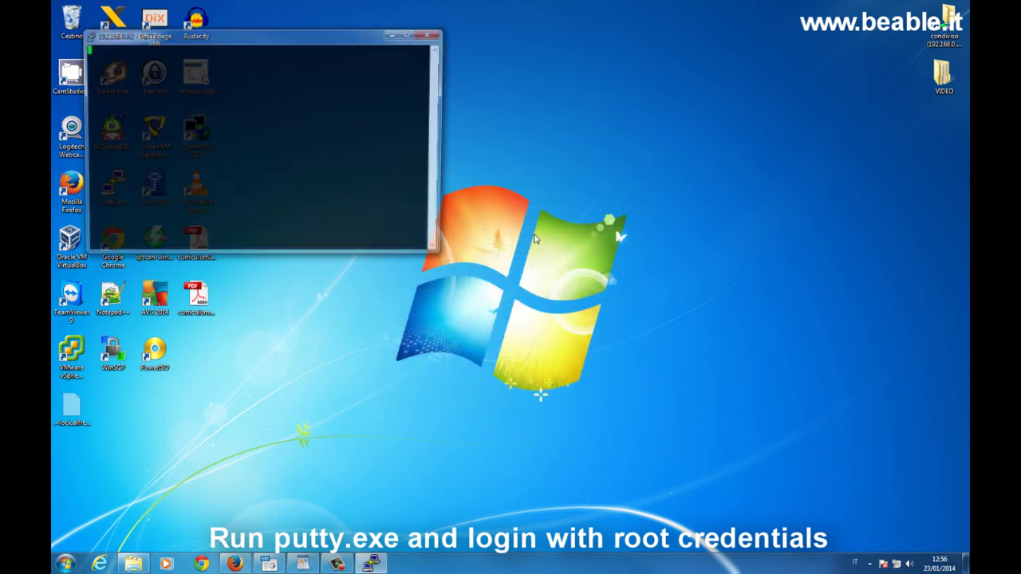
Step: Maximize the terminal and log in as root with the password
left_click(410, 33)
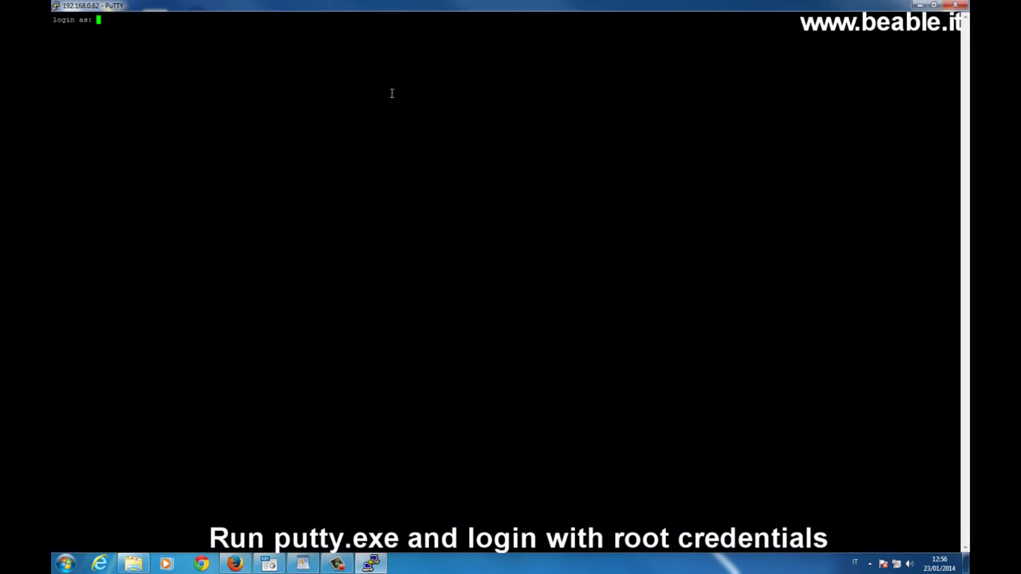
type("root")
key("Return")
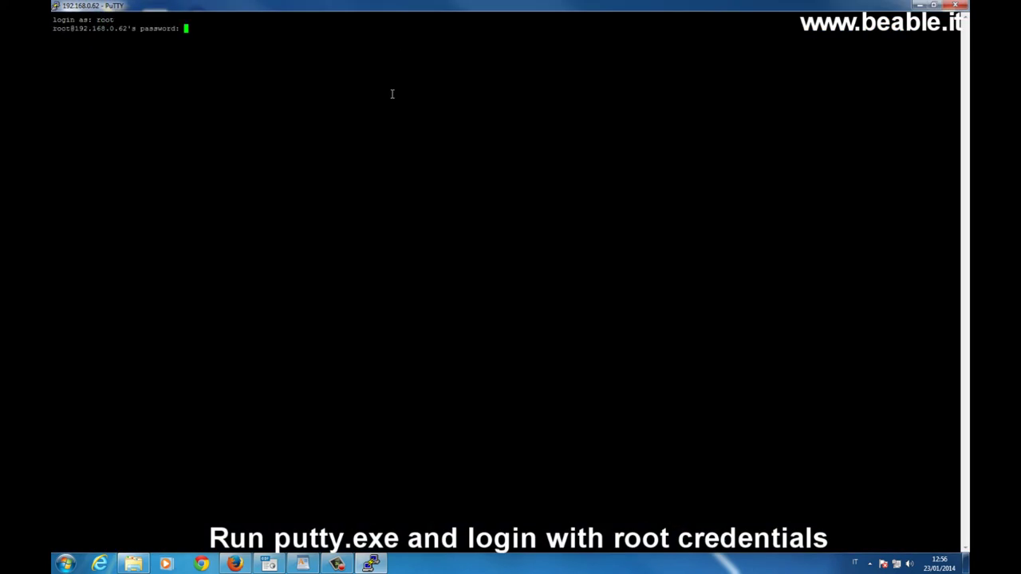
key("Return")
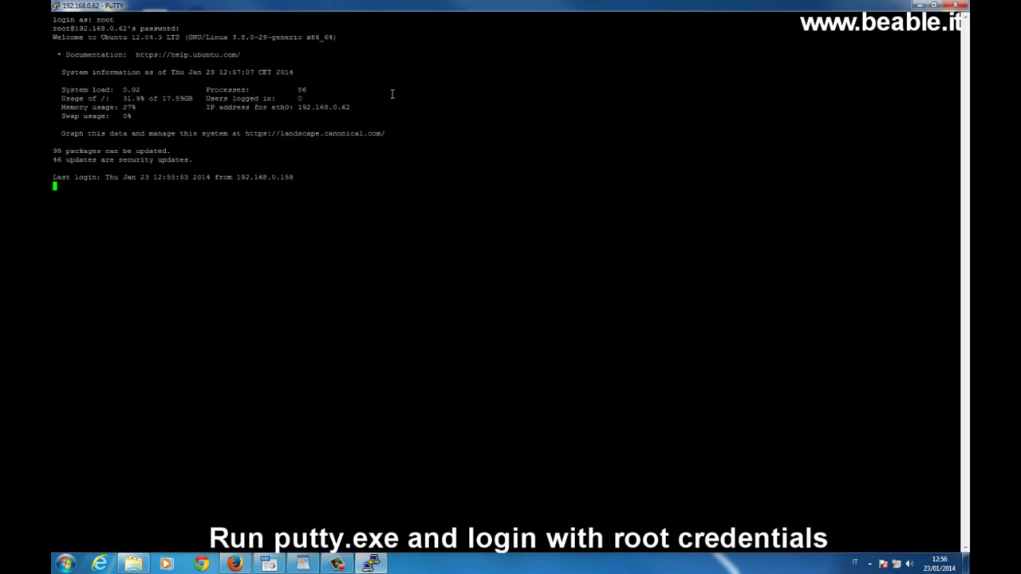
type("nano /")
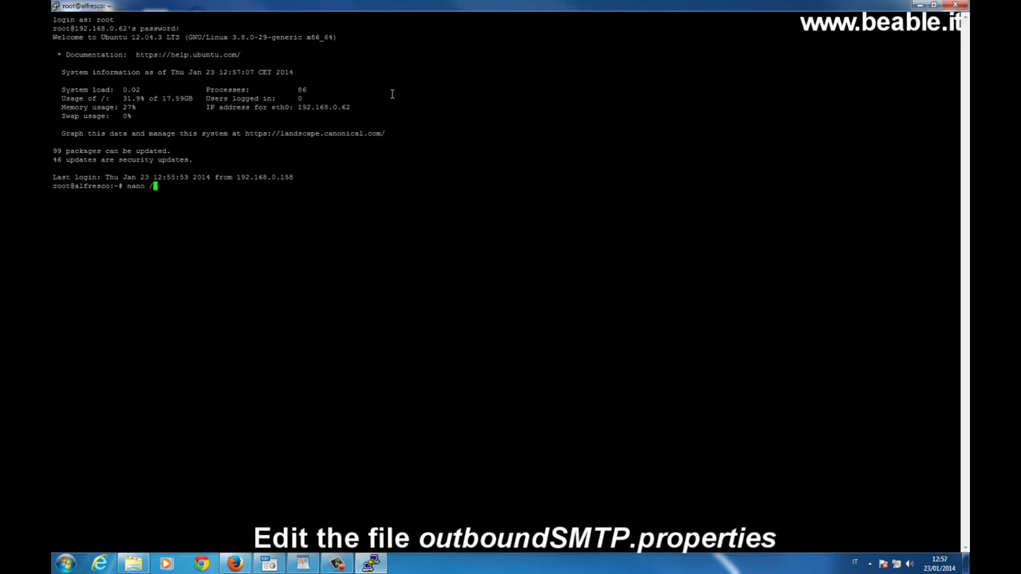
type("opt/alfresco/t")
Step: Open /opt/alfresco/tomcat/webapps/alfresco/WEB-INF/classes/alfresco/subsystems/email/OutboundSMTP/outboundSMTP.properties in nano
key("Tab")
type("sh")
key("Tab")
key("BackSpace")
key("BackSpace")
key("BackSpace")
key("BackSpace")
key("BackSpace")
key("BackSpace")
key("BackSpace")
key("BackSpace")
type("/we")
key("Tab")
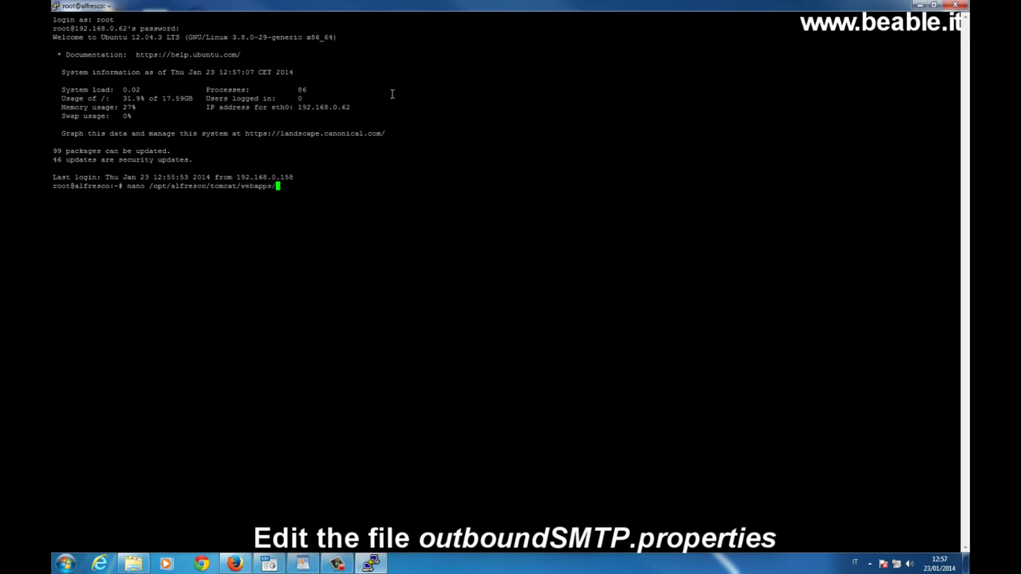
type("al")
key("Tab")
type("/W")
key("Tab")
type("cla")
key("Tab")
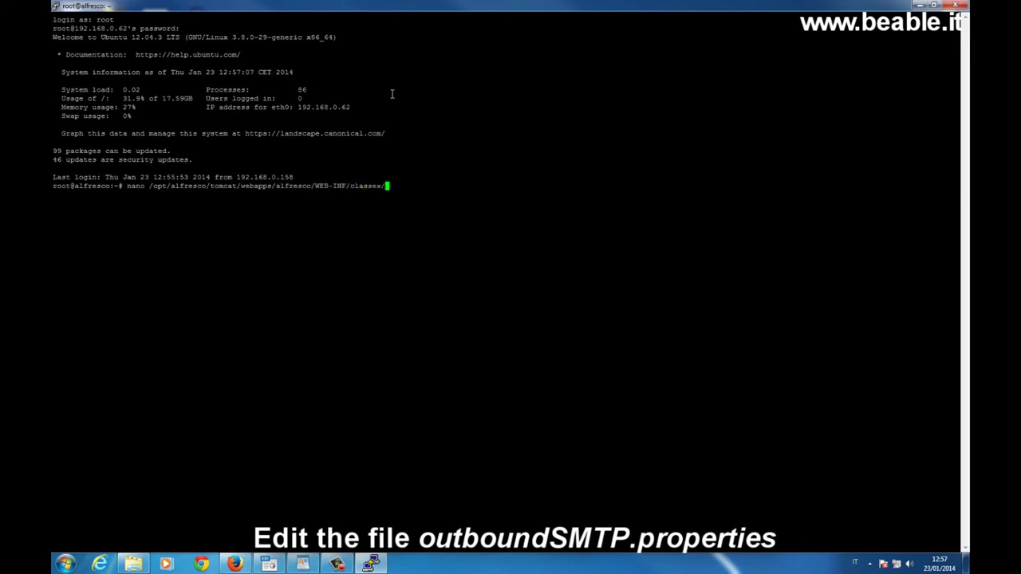
type("al")
key("Tab")
type("/s")
key("Tab")
type("e")
key("Tab")
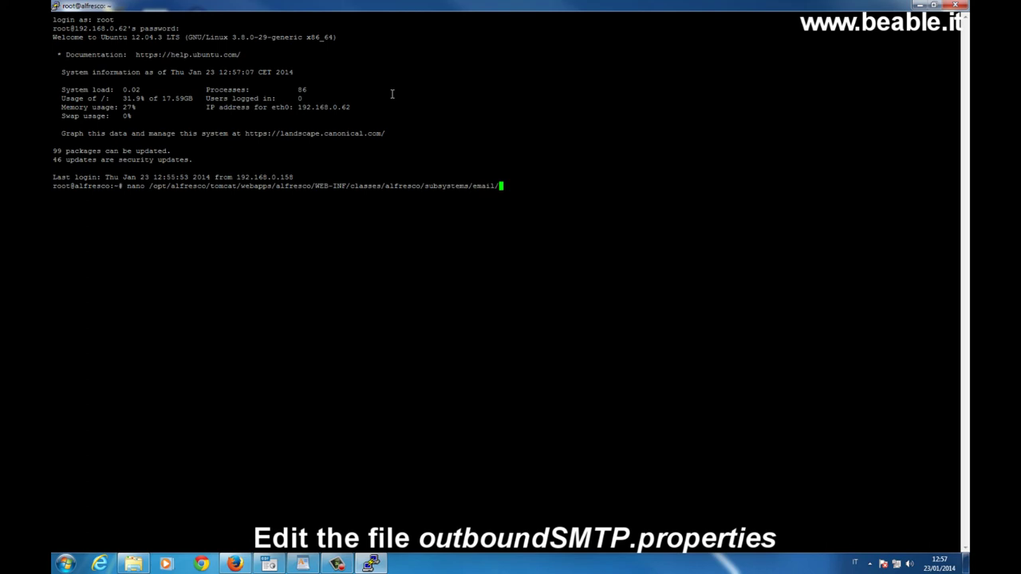
type("O")
key("Tab")
type("o")
key("Tab")
key("Tab")
key("Return")
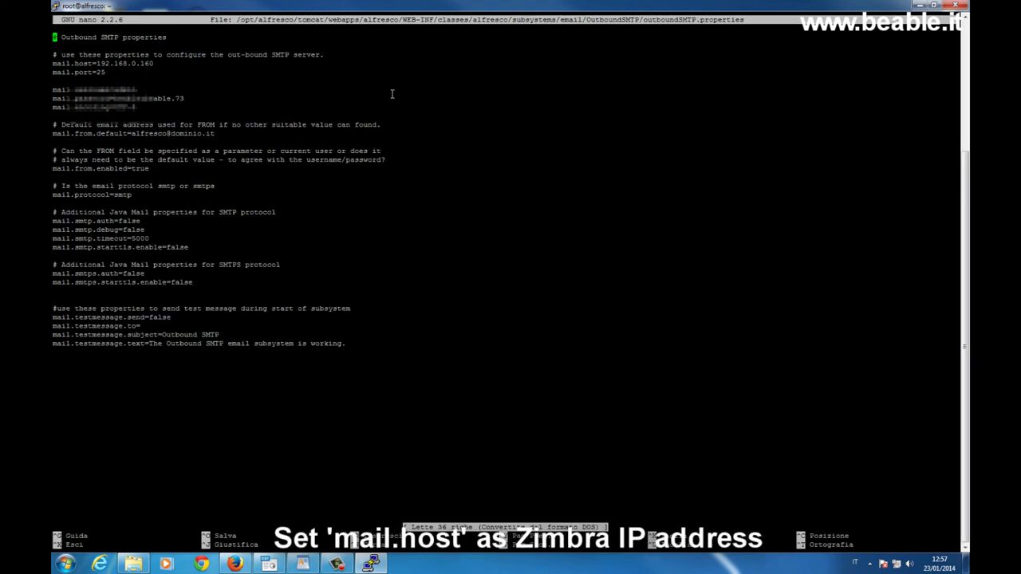
Step: Check the mail.host, username/password and mail.from.default values in outboundSMTP.properties
key("Down")
key("Down")
key("Down")
key("Down")
key("Down")
key("Down")
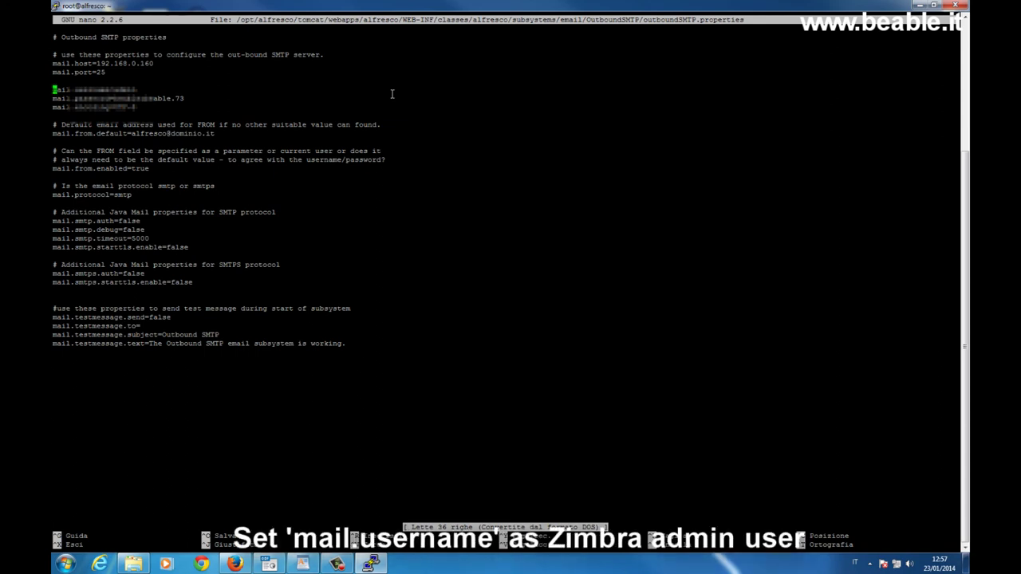
key("Down")
key("Down")
key("Down")
key("Down")
key("Down")
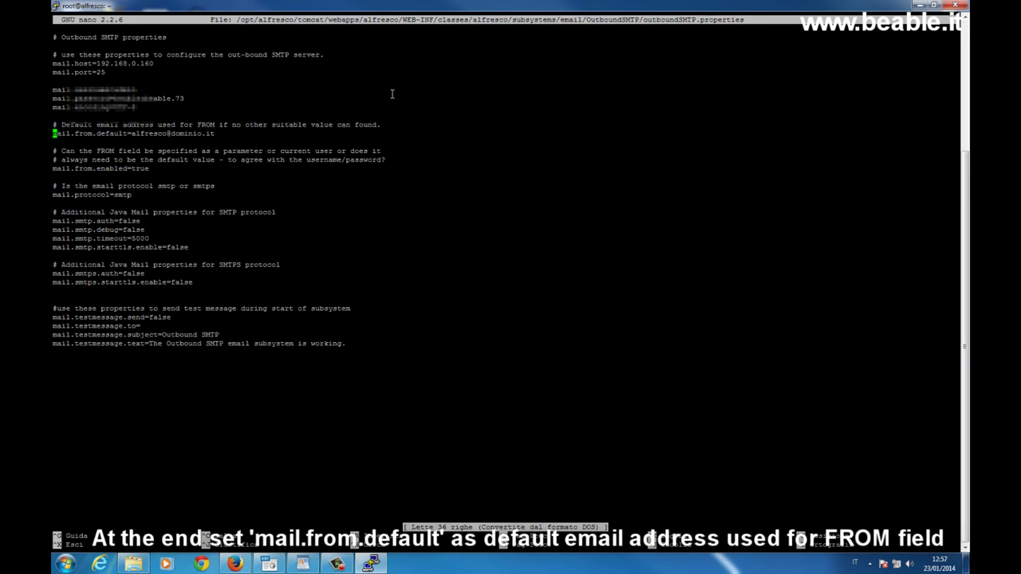
key("Down")
key("Down")
key("Down")
key("Down")
key("Down")
key("Down")
key("Down")
key("Down")
key("Down")
key("Down")
key("Down")
key("Down")
key("Down")
key("Down")
key("Down")
key("Down")
key("Down")
key("Down")
key("Down")
key("Down")
key("Down")
Step: Exit nano and open /opt/alfresco/tomcat/shared/classes/alfresco-global.properties in nano
key("ctrl+x")
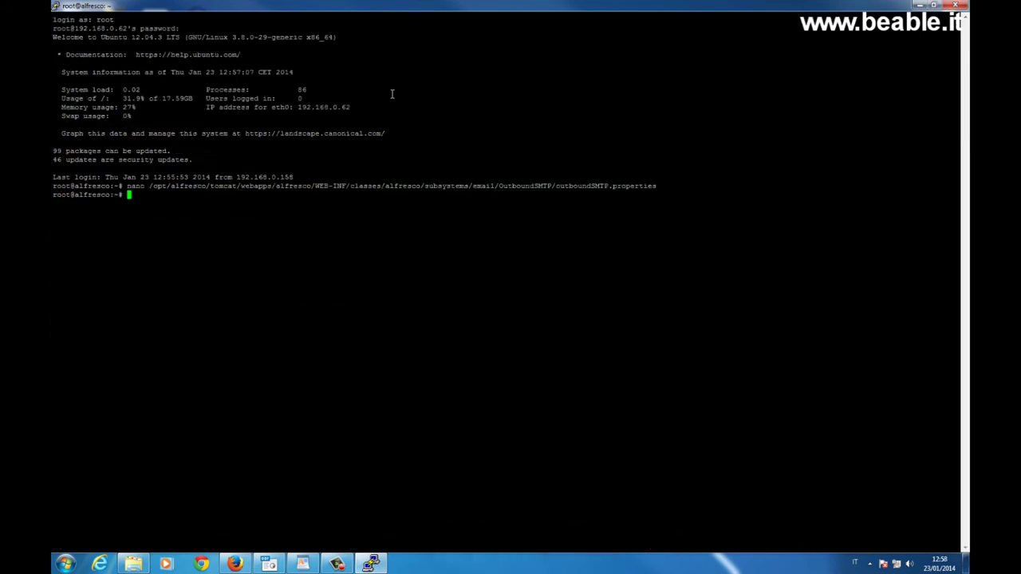
type("nano /")
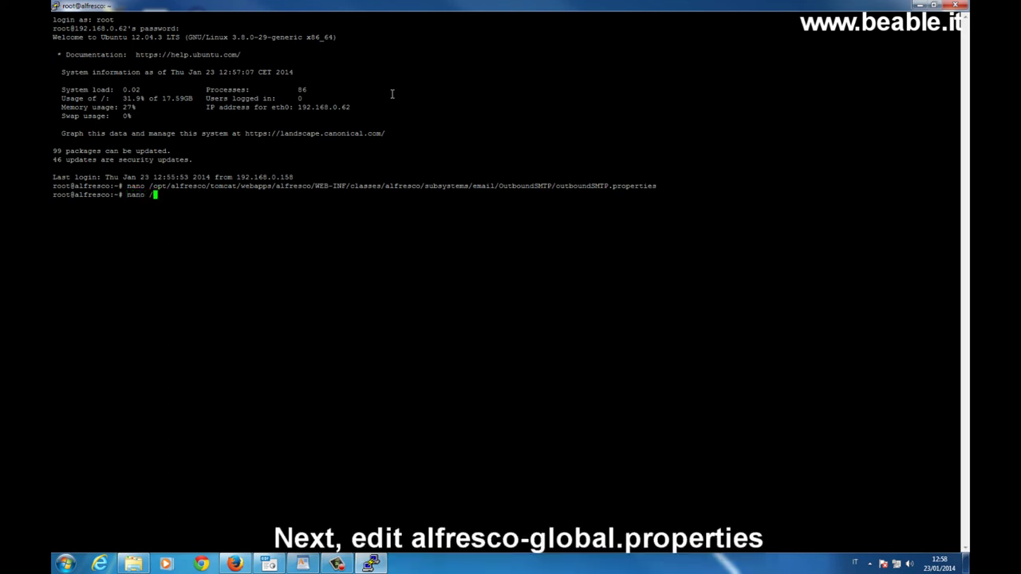
type("opt/")
type("a")
key("Tab")
type("t")
key("Tab")
type("s")
key("Tab")
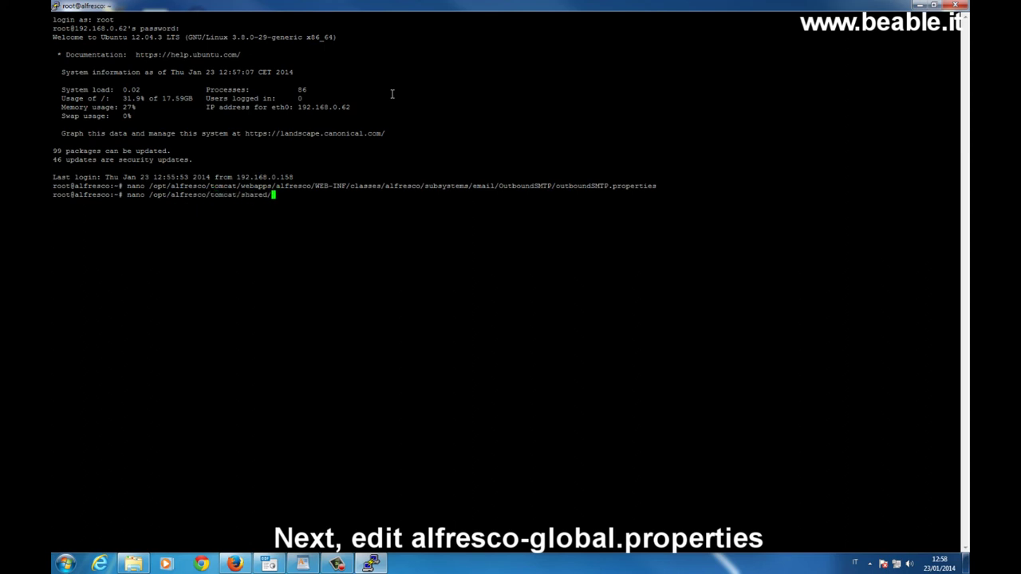
type("cl")
key("Tab")
type("a")
key("Tab")
type("-g")
key("Tab")
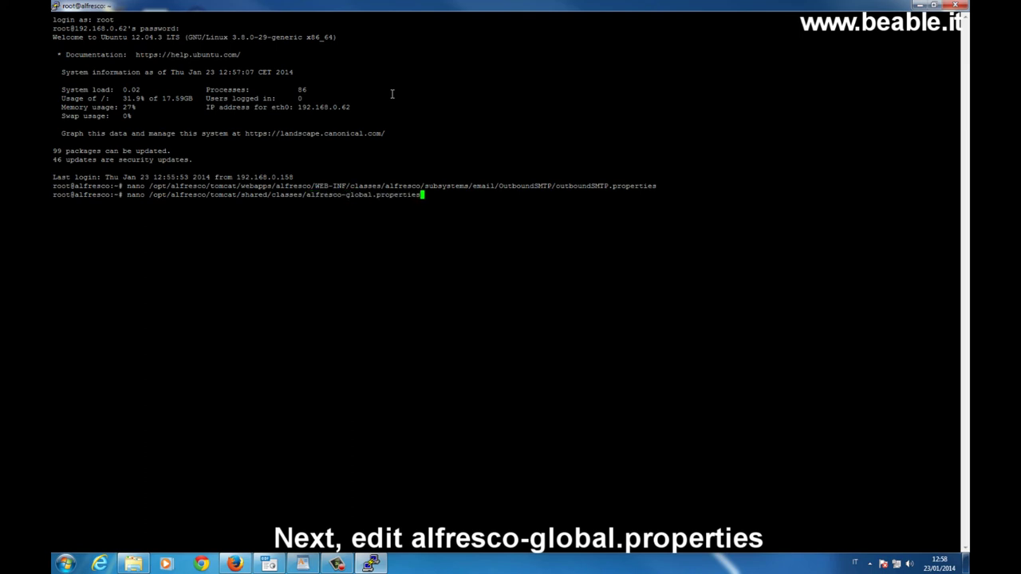
key("Return")
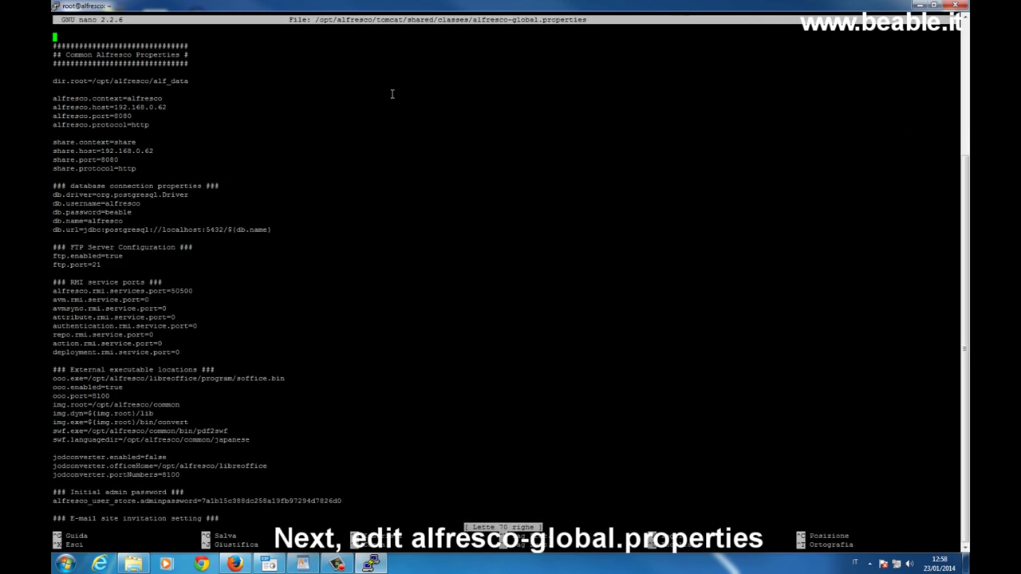